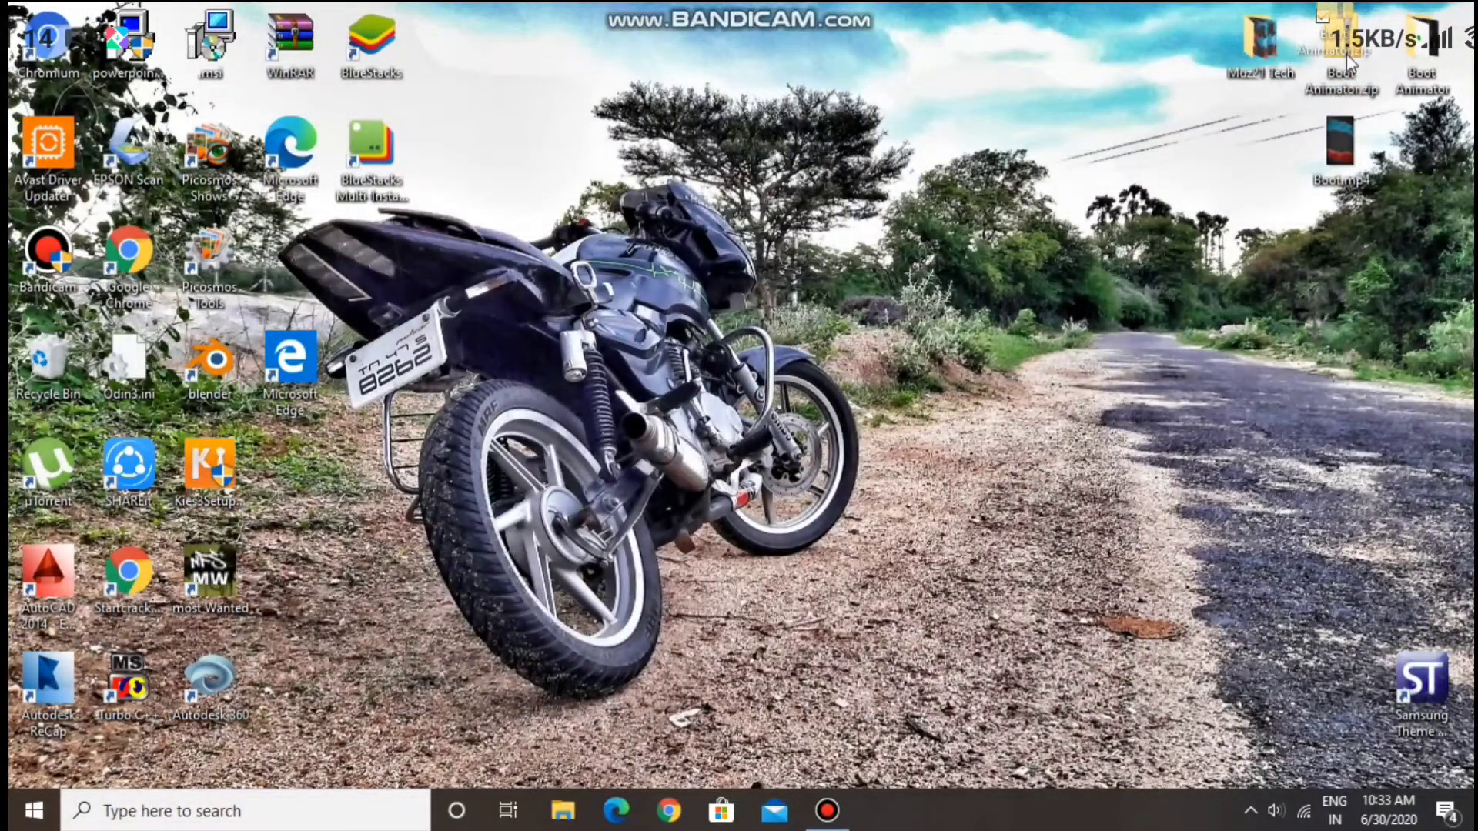
Open the desktop Boot Animator folder and launch BootAnimator.exe.
click(1342, 52)
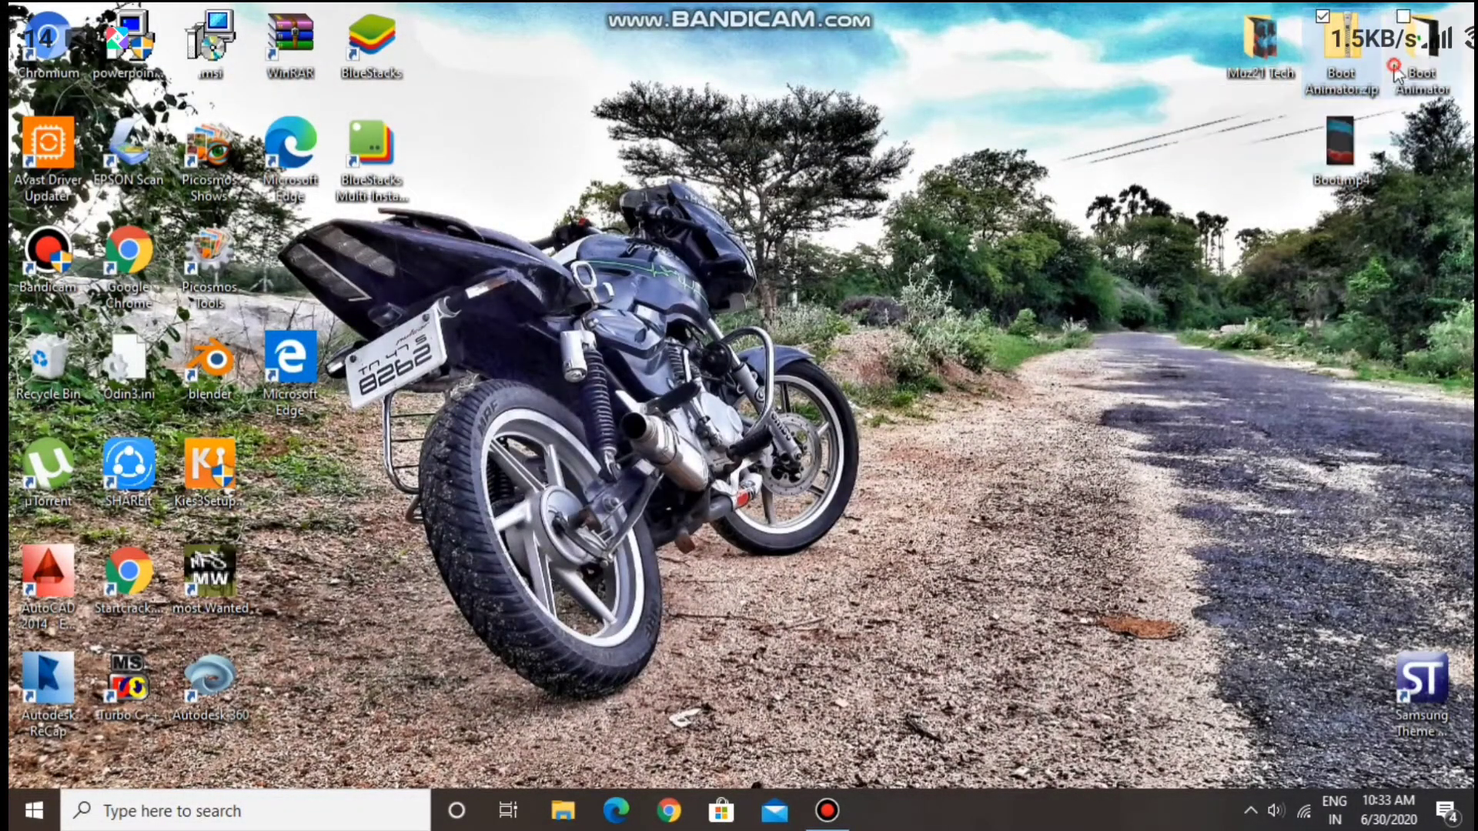
double_click(1395, 72)
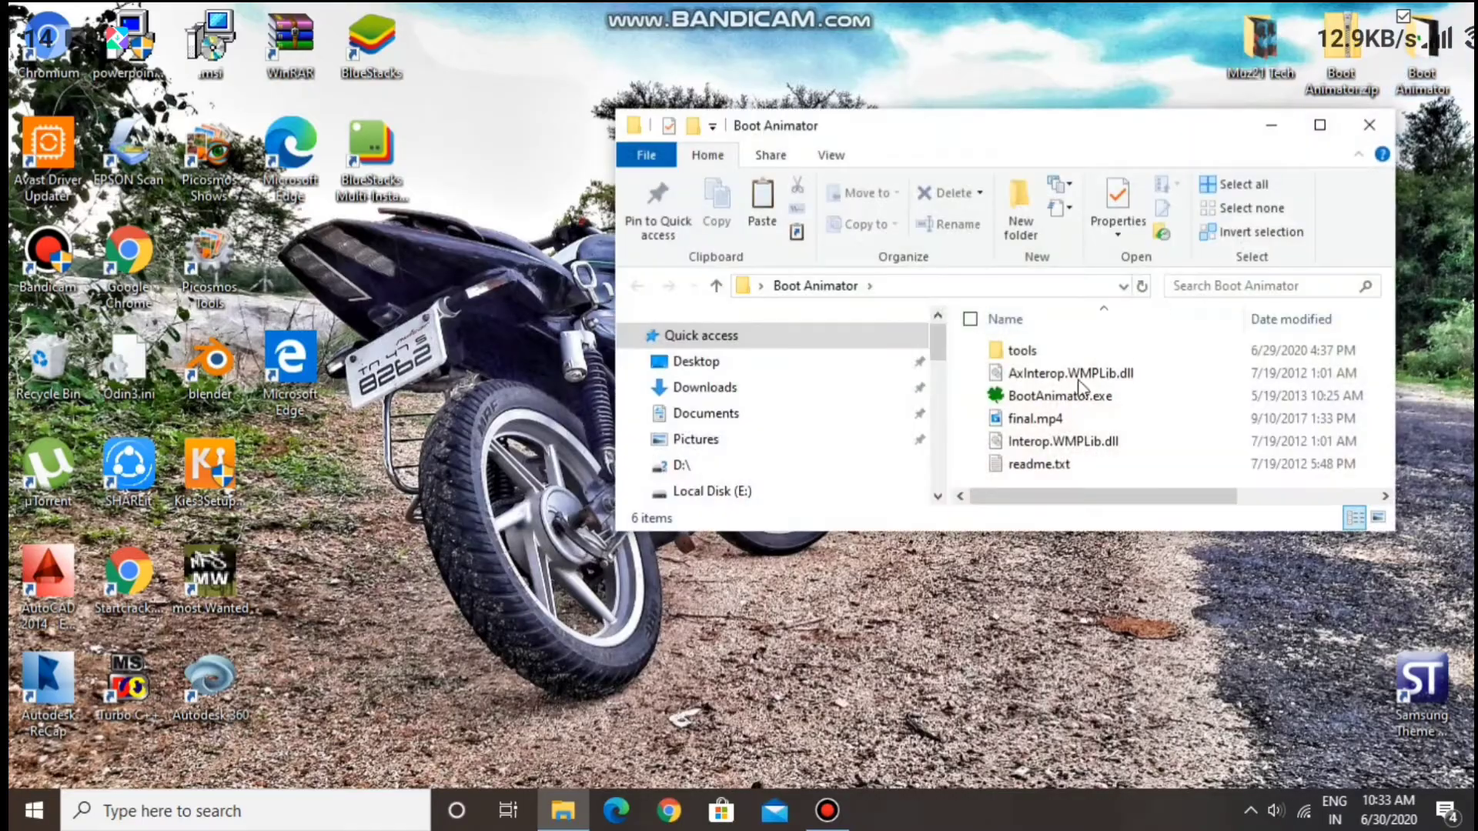
double_click(1040, 394)
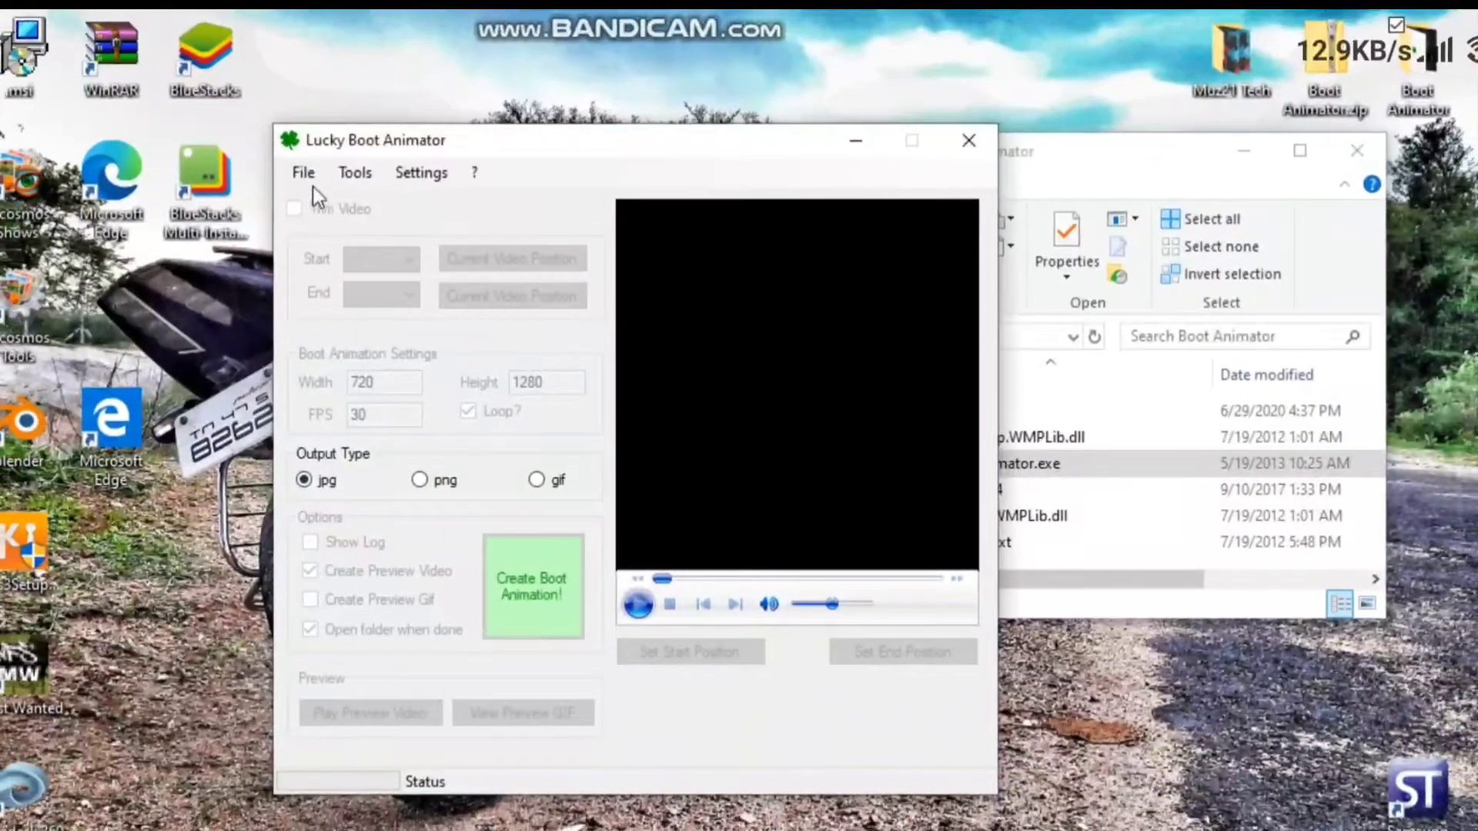
Load Boot.mp4 from the Desktop through File > Open Video File.
click(304, 174)
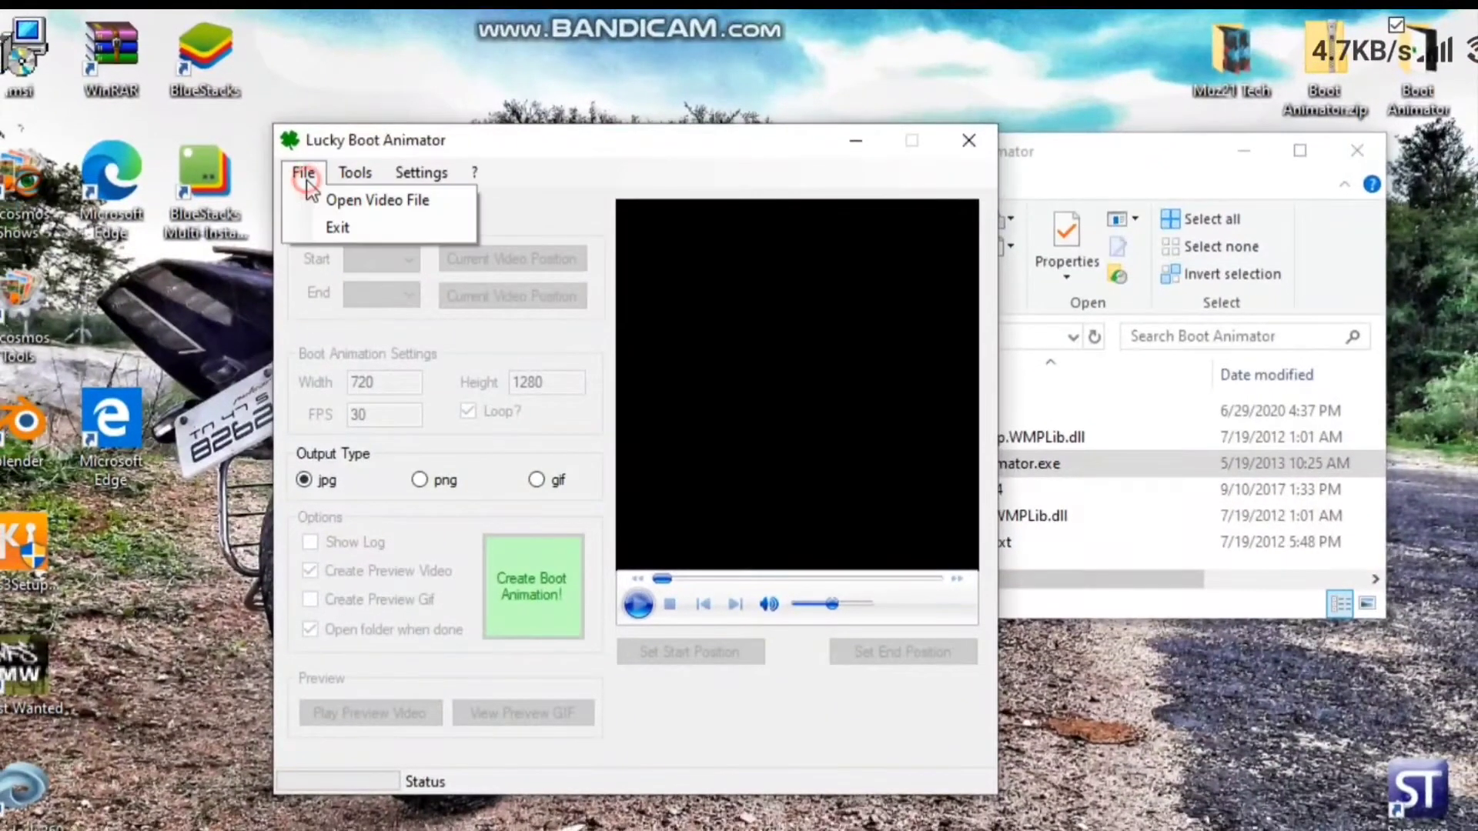
click(342, 204)
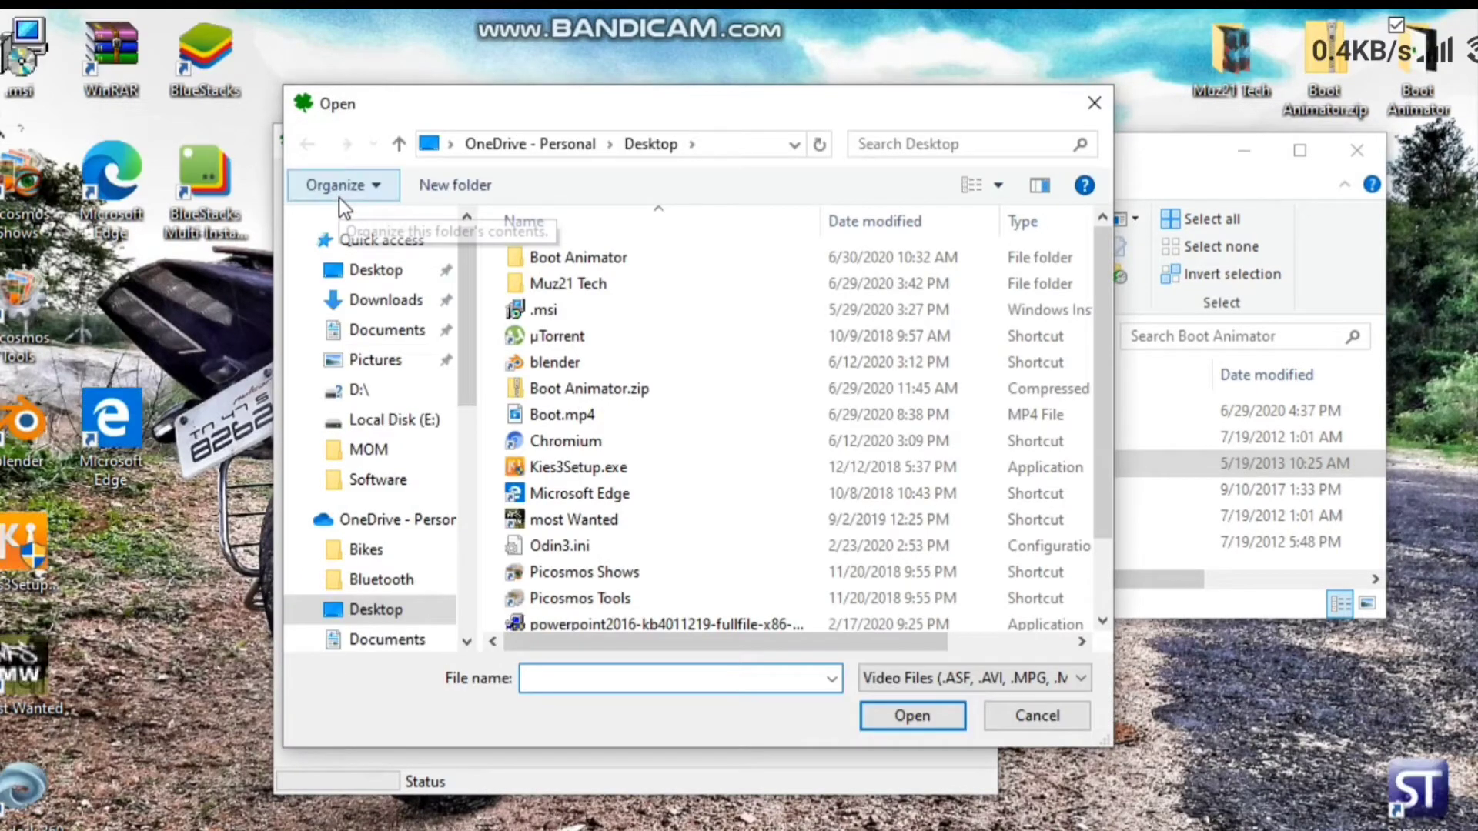
click(552, 405)
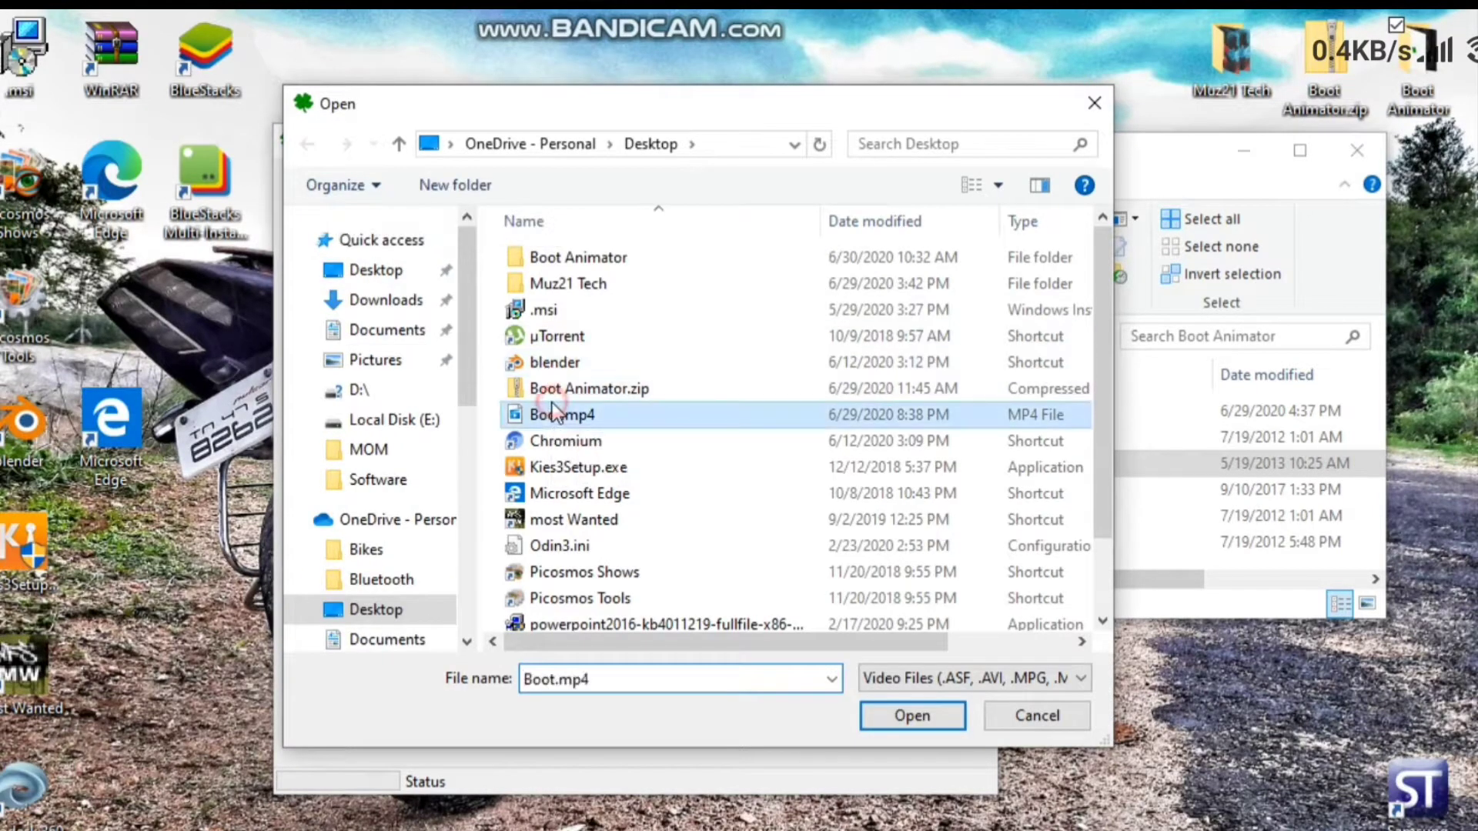
click(874, 717)
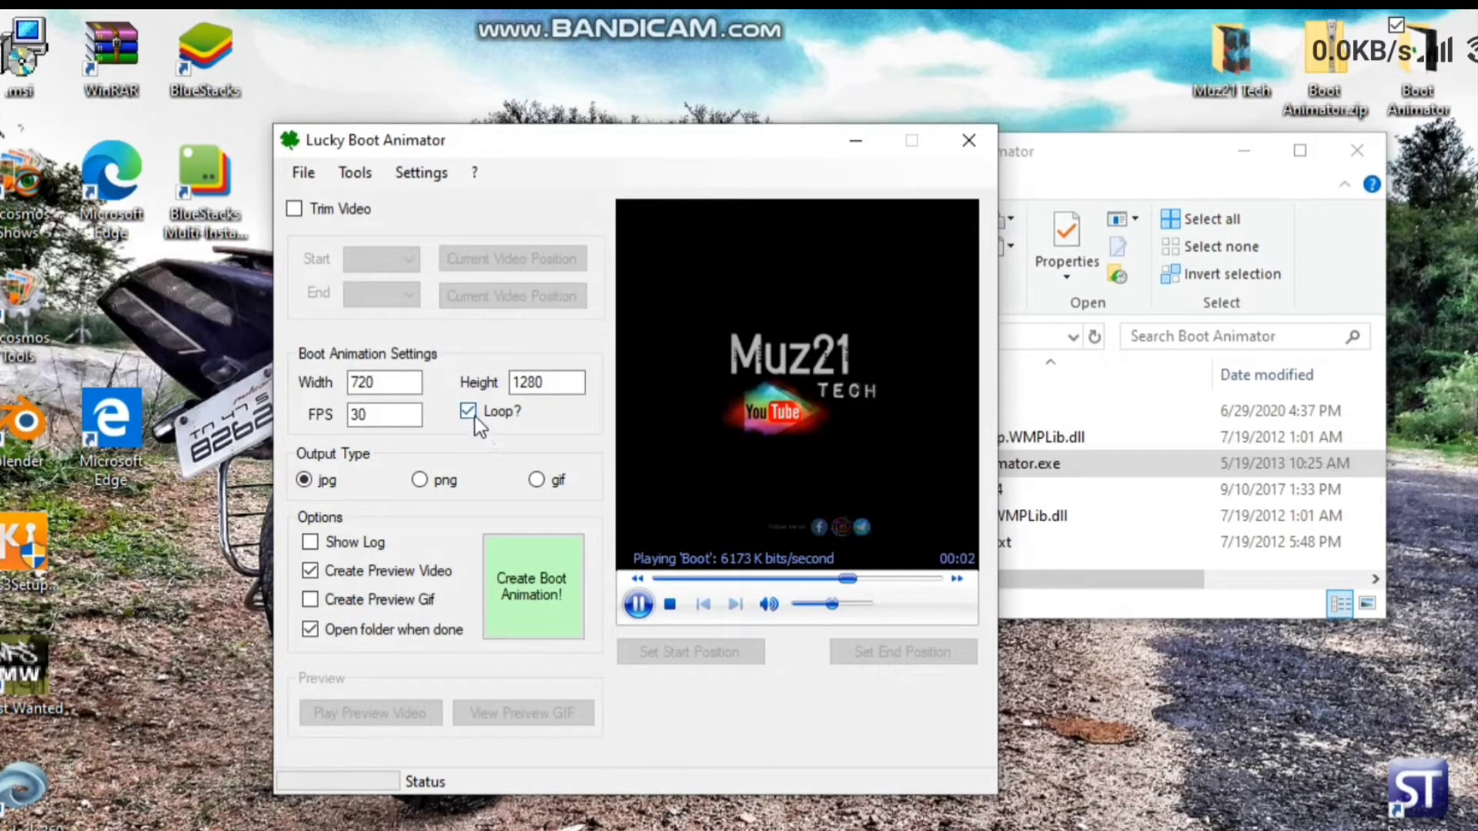
Create the boot animation from the untrimmed Boot.mp4, accepting the no-trim caution.
click(554, 599)
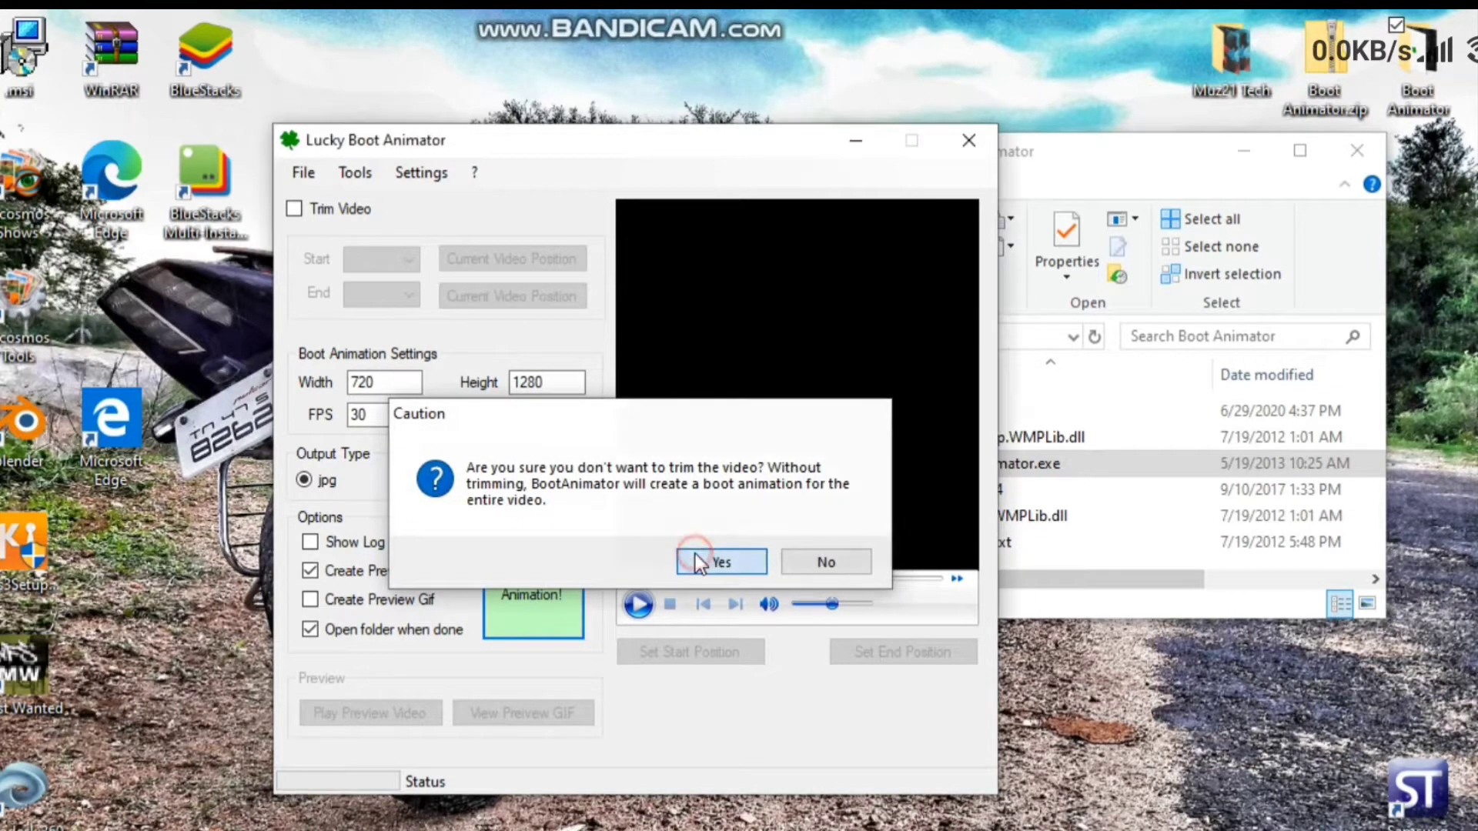
click(696, 554)
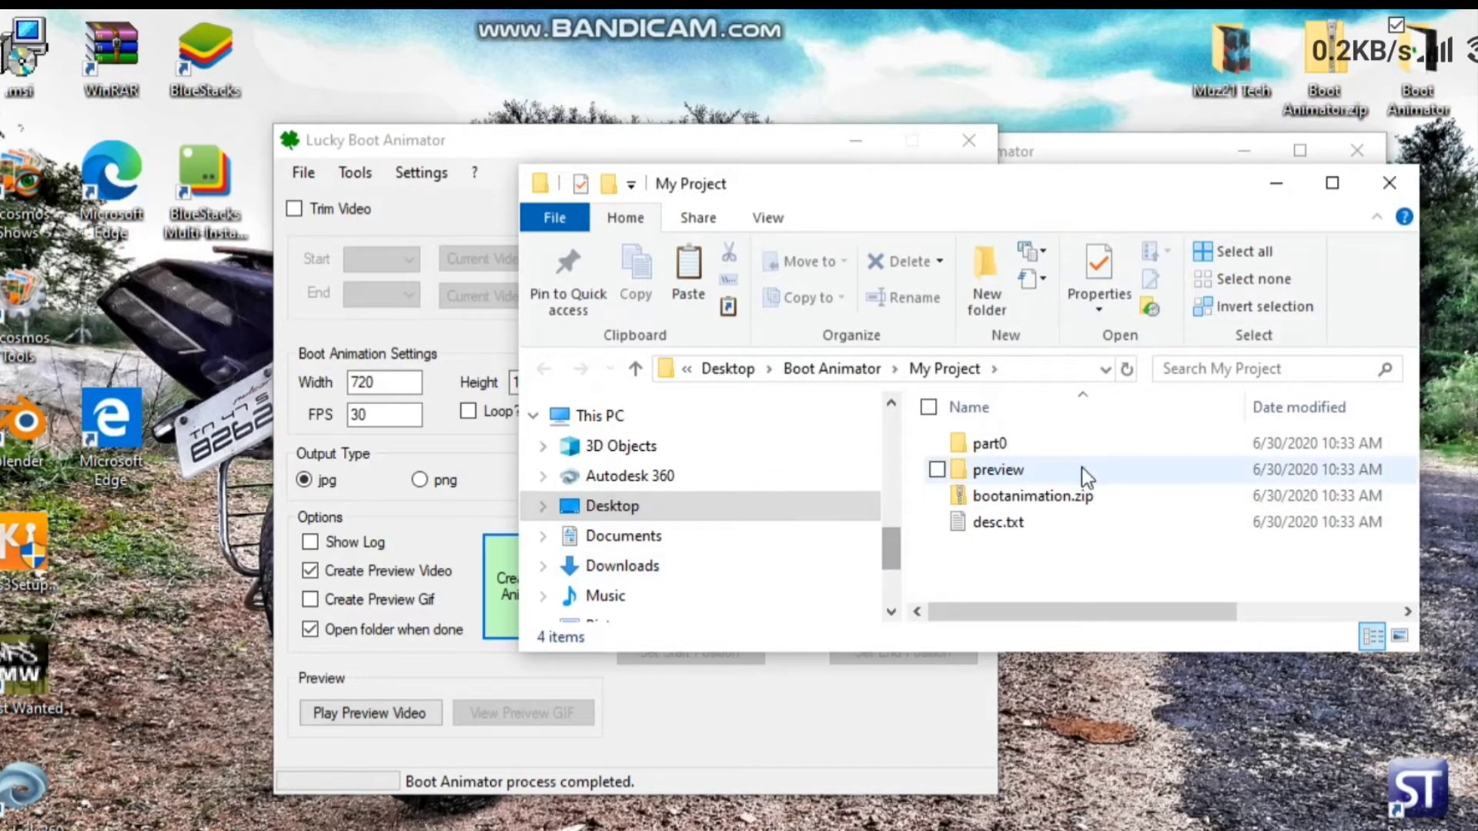
Select bootanimation.zip in the My Project output folder.
click(1003, 498)
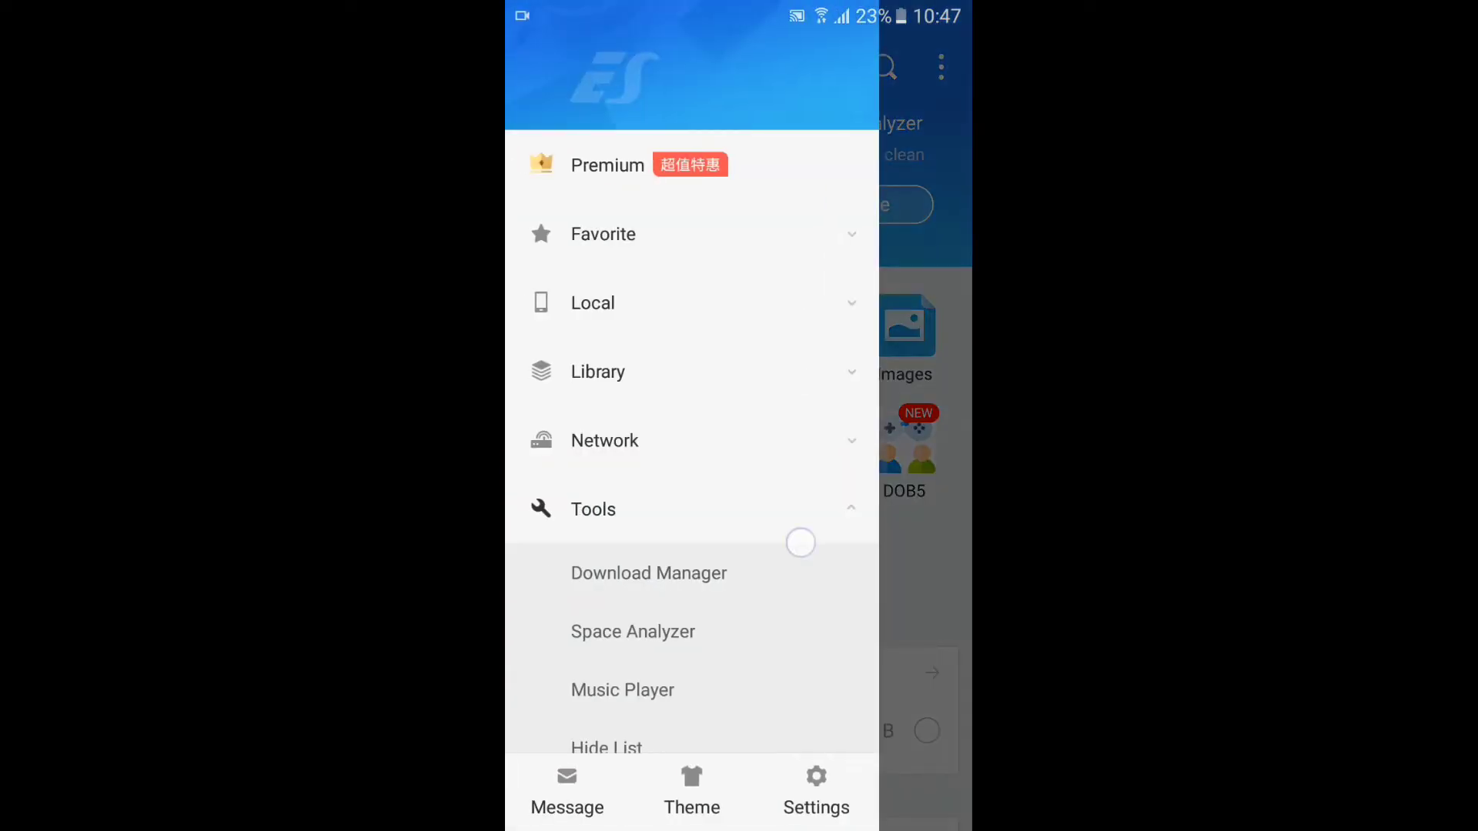
drag(798, 538, 798, 179)
Enable Root Explorer, then select bootanimation.zip in Internal Storage.
click(841, 624)
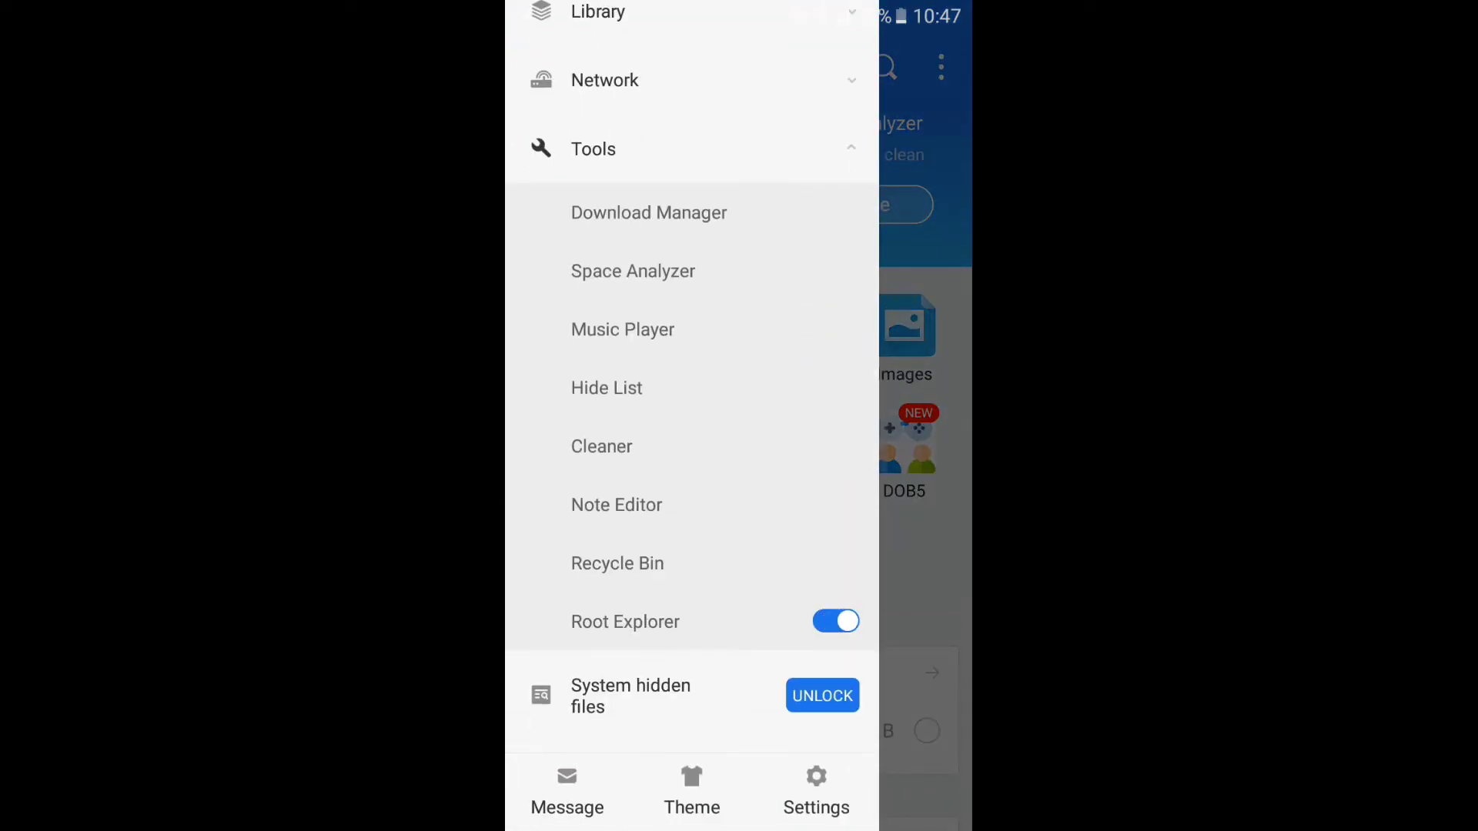
key(Escape)
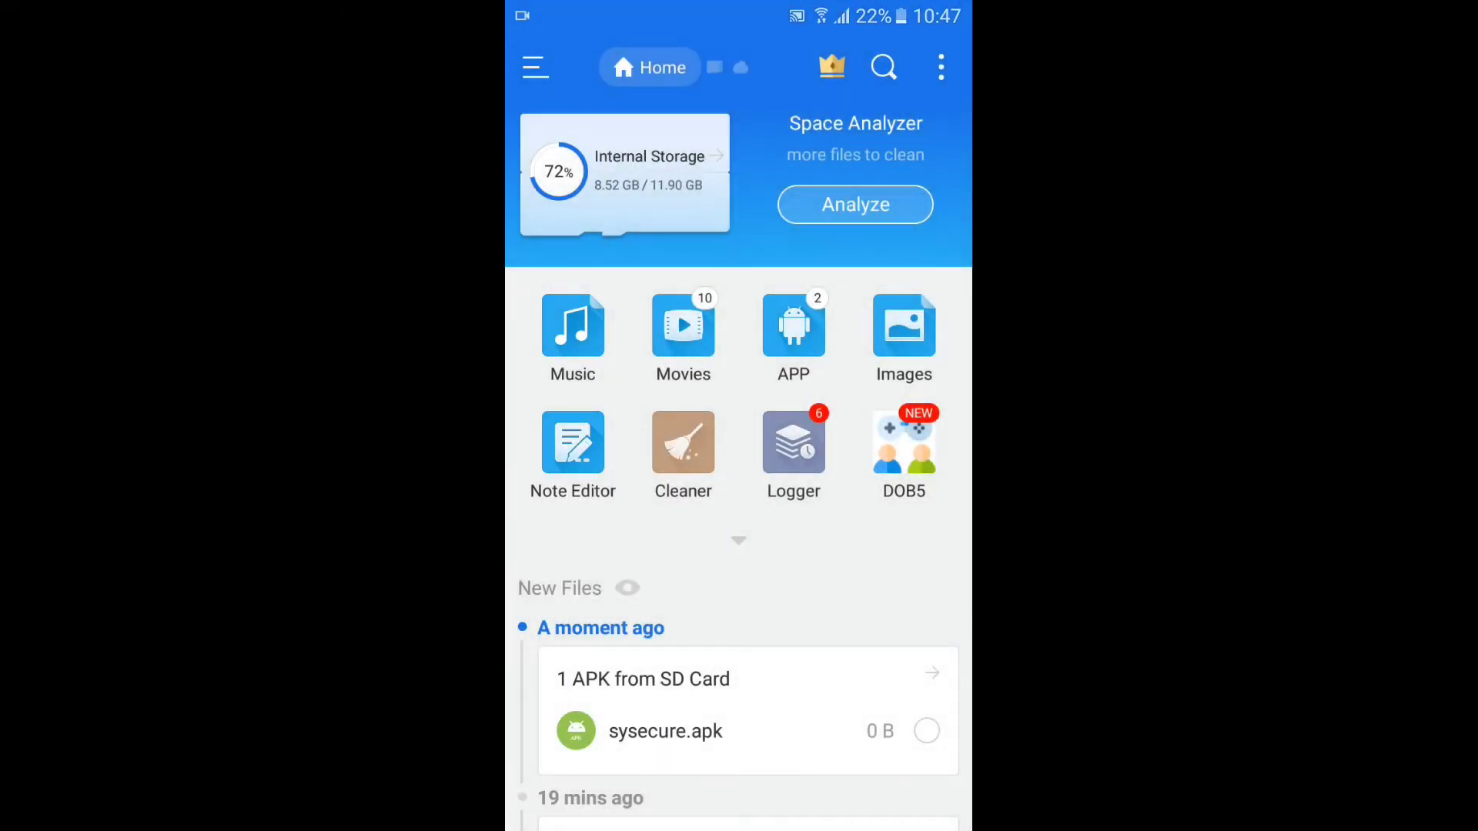
click(623, 174)
scroll(739, 462, down, 15)
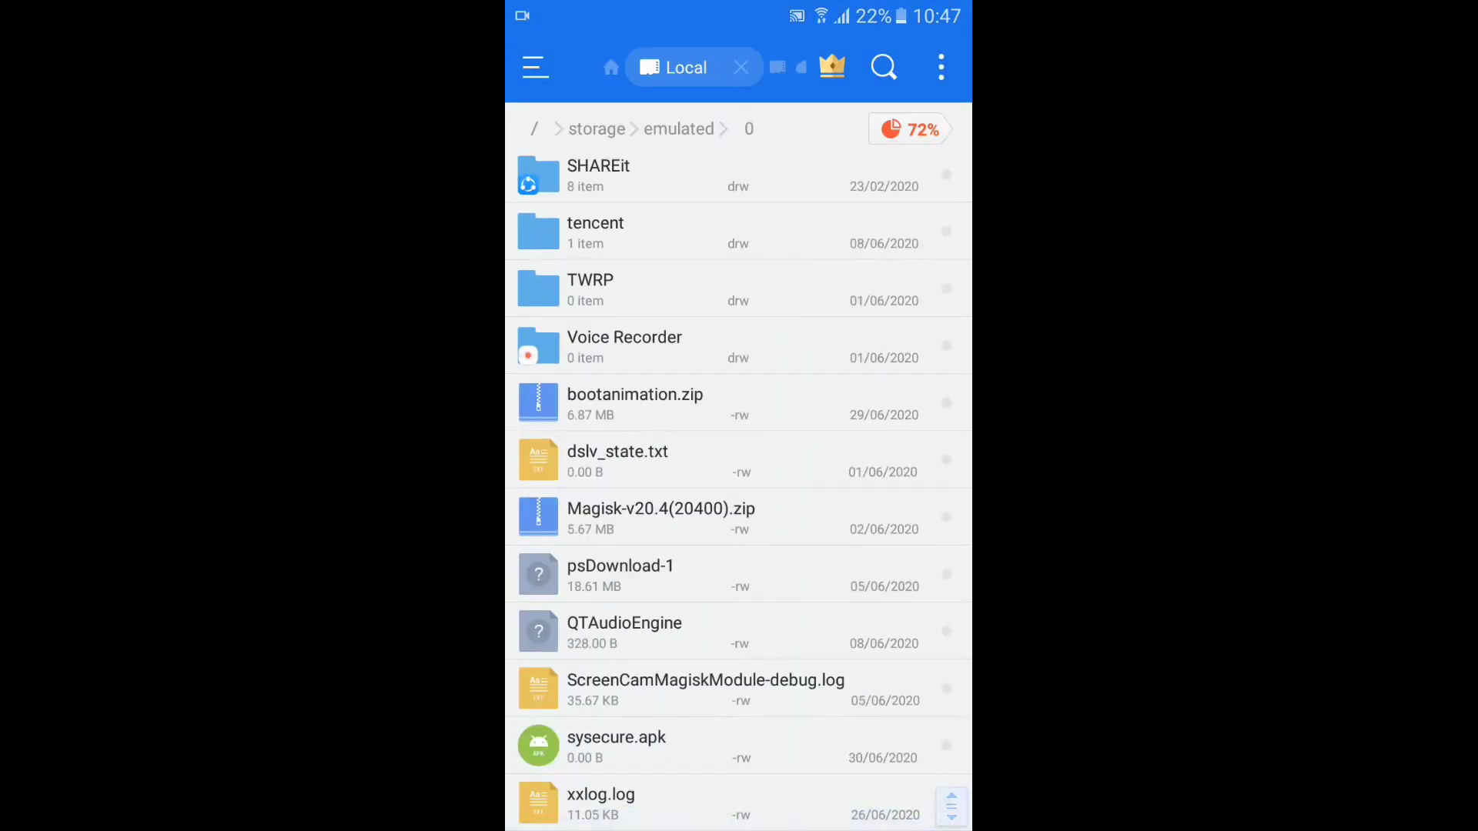
click(845, 410)
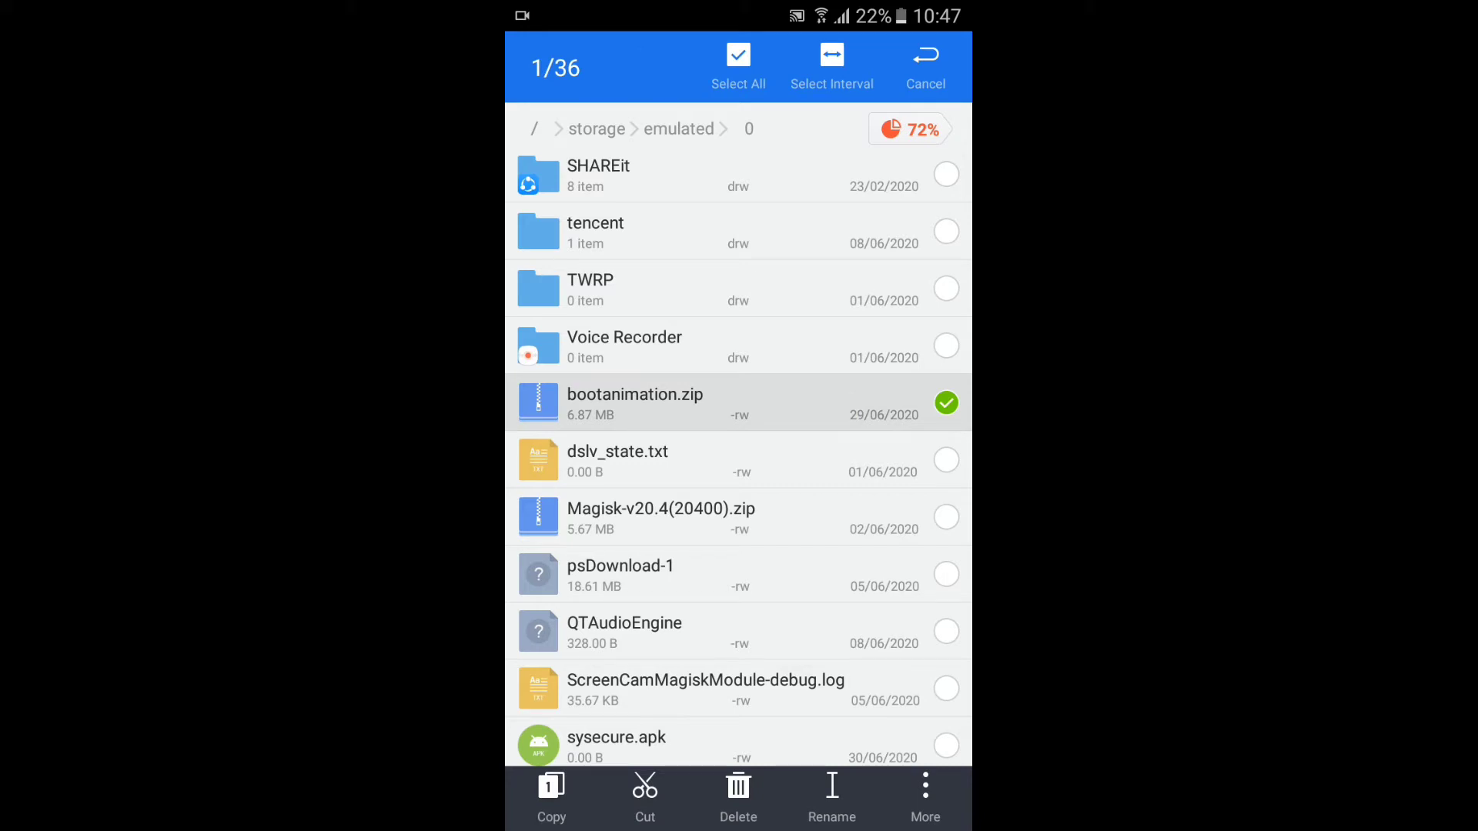
Copy bootanimation.zip and paste it into /system/media.
click(551, 796)
click(533, 127)
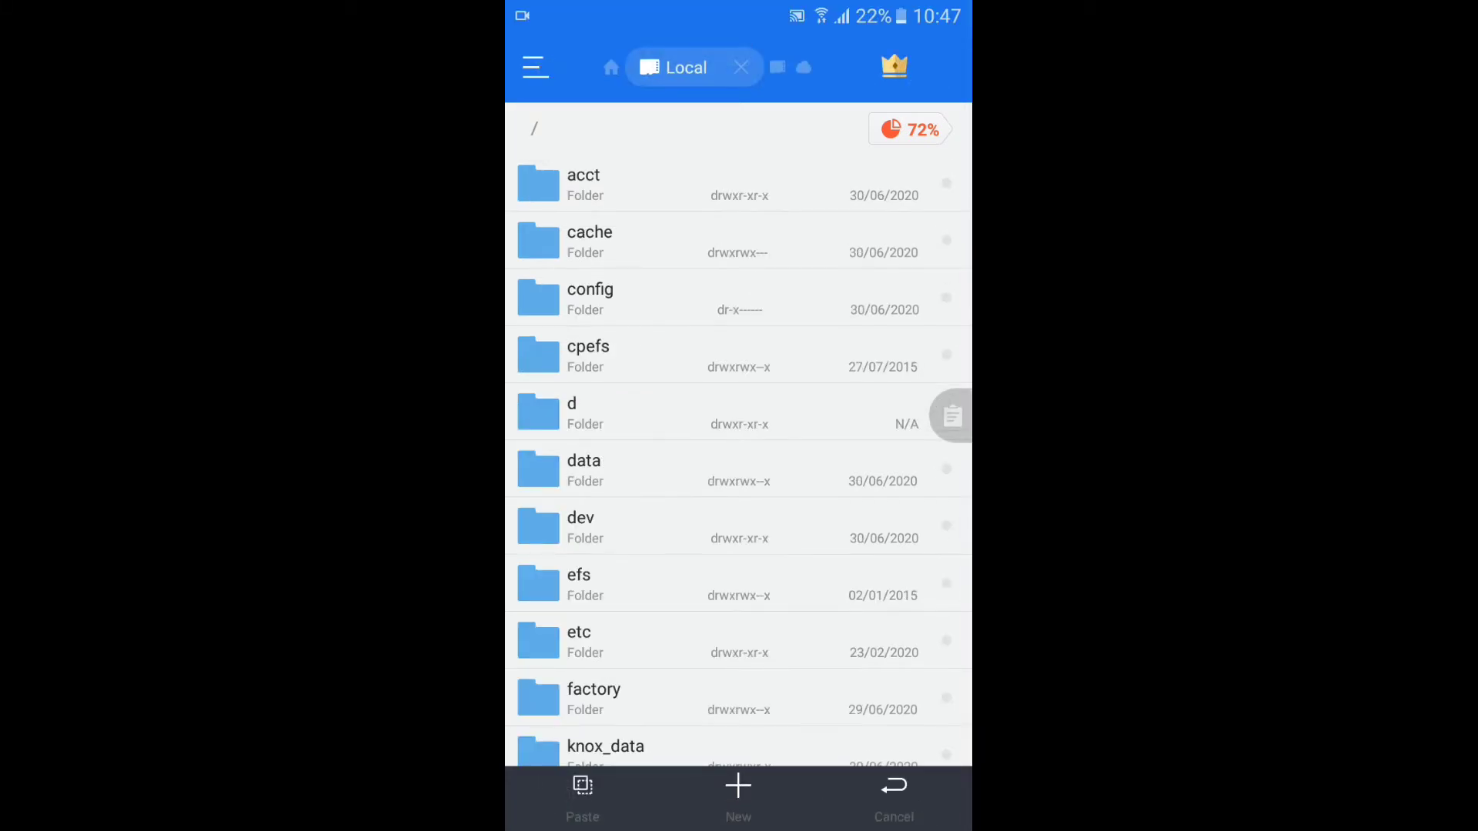
scroll(809, 462, down, 5)
scroll(808, 462, down, 5)
scroll(809, 462, down, 5)
scroll(808, 462, down, 2)
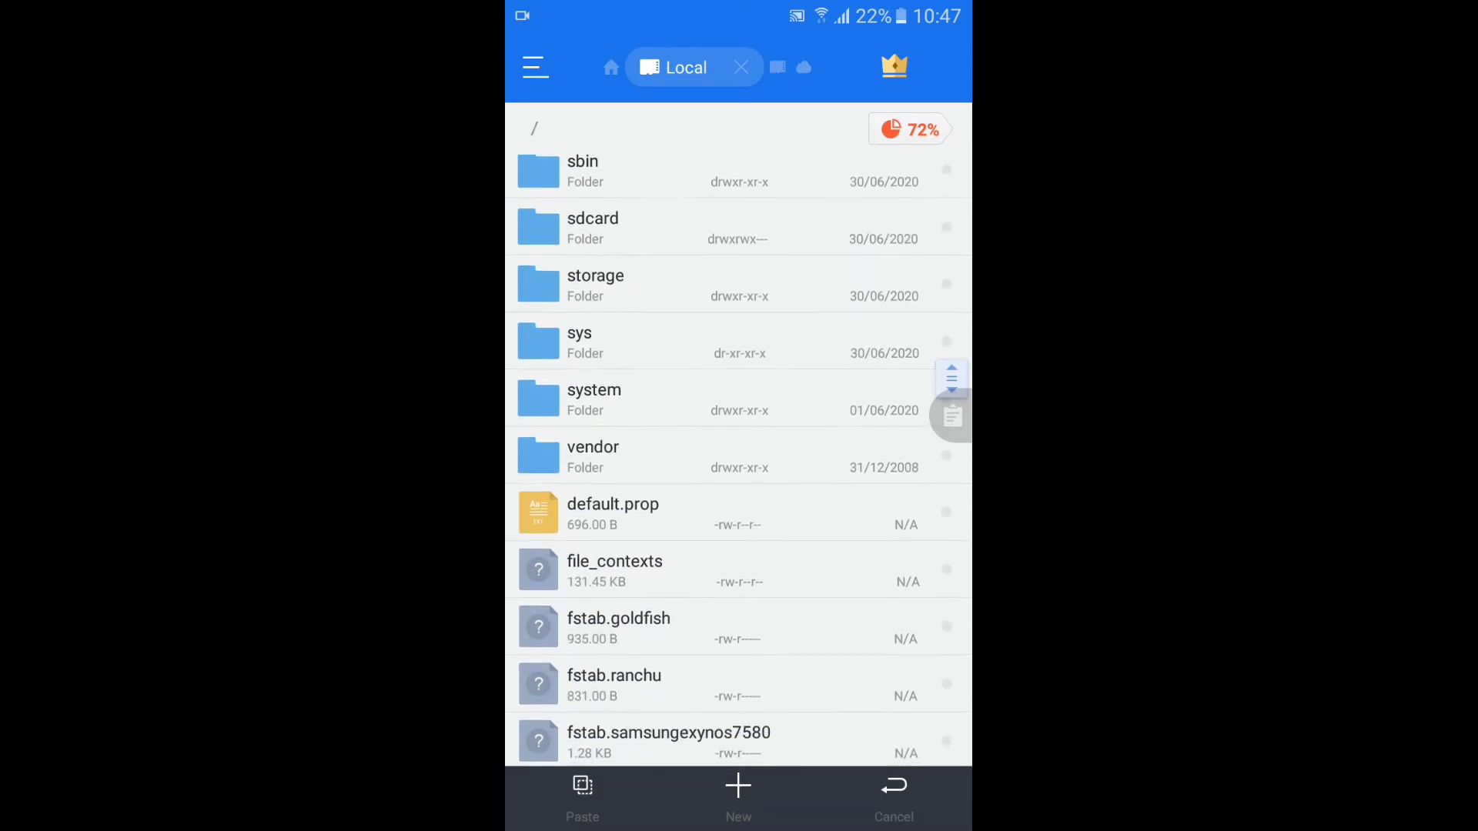
click(594, 398)
scroll(820, 609, down, 5)
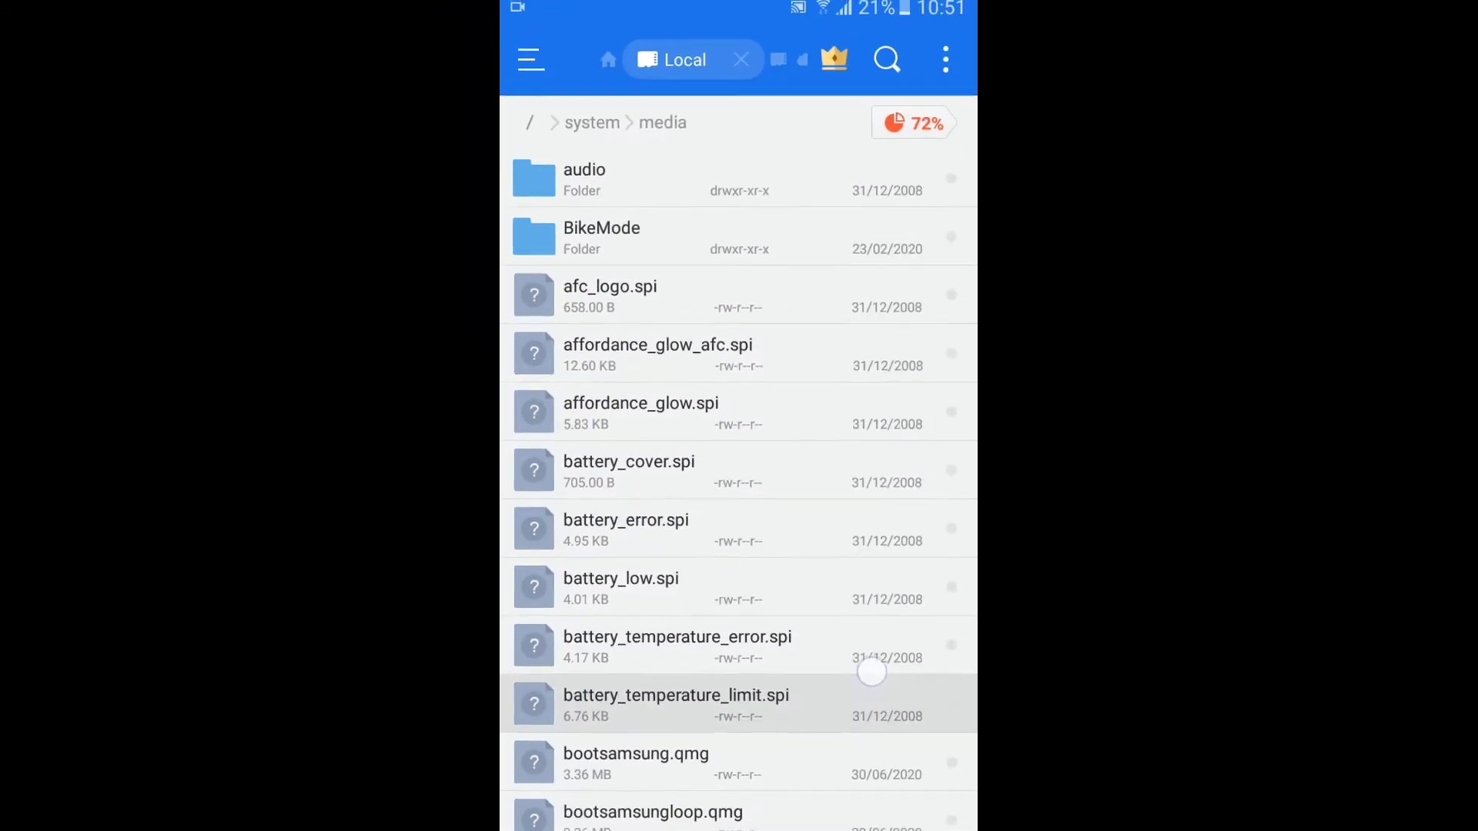
drag(868, 670, 890, 433)
drag(877, 693, 874, 396)
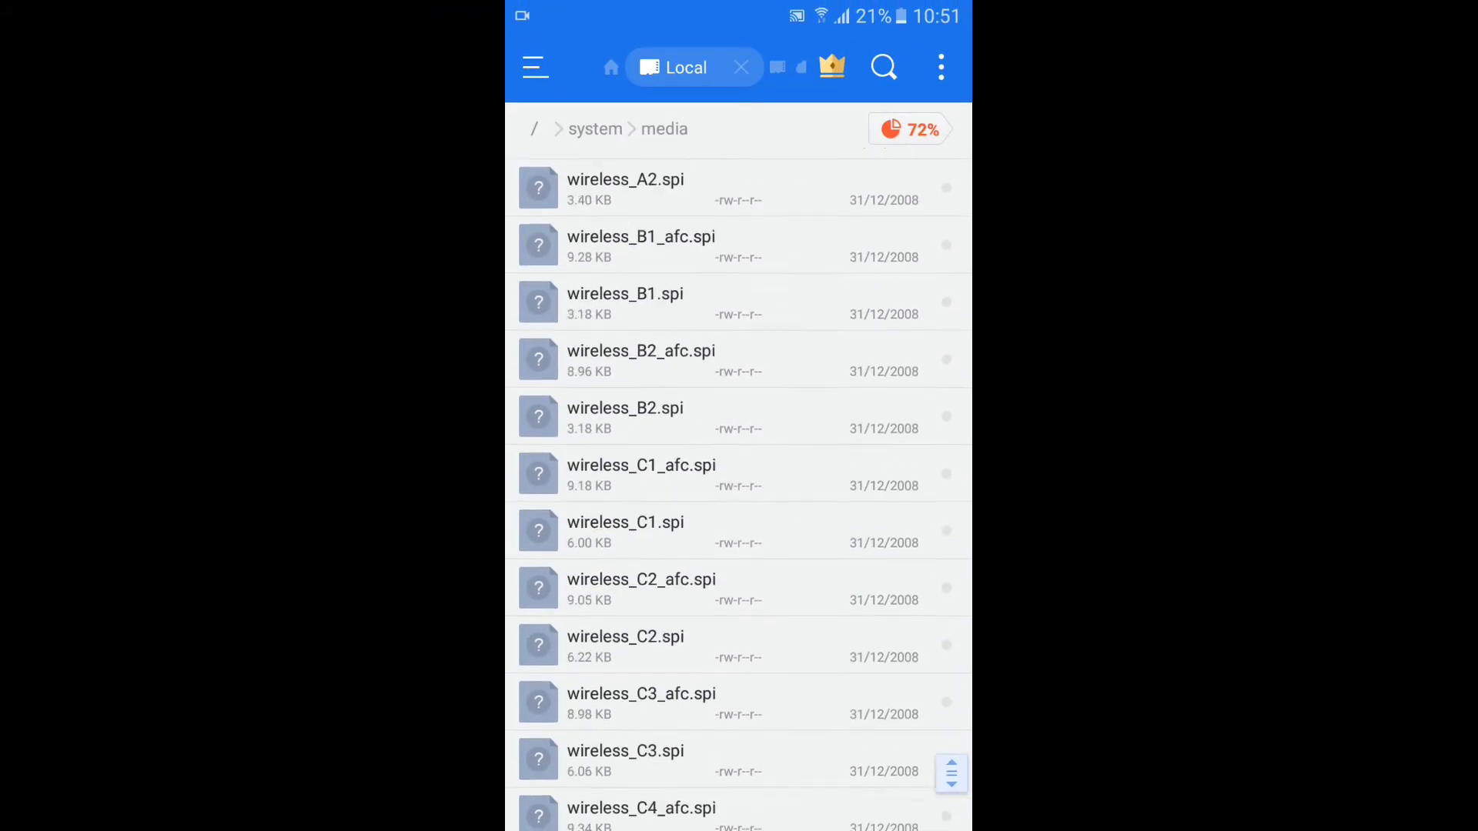
scroll(874, 395, up, 15)
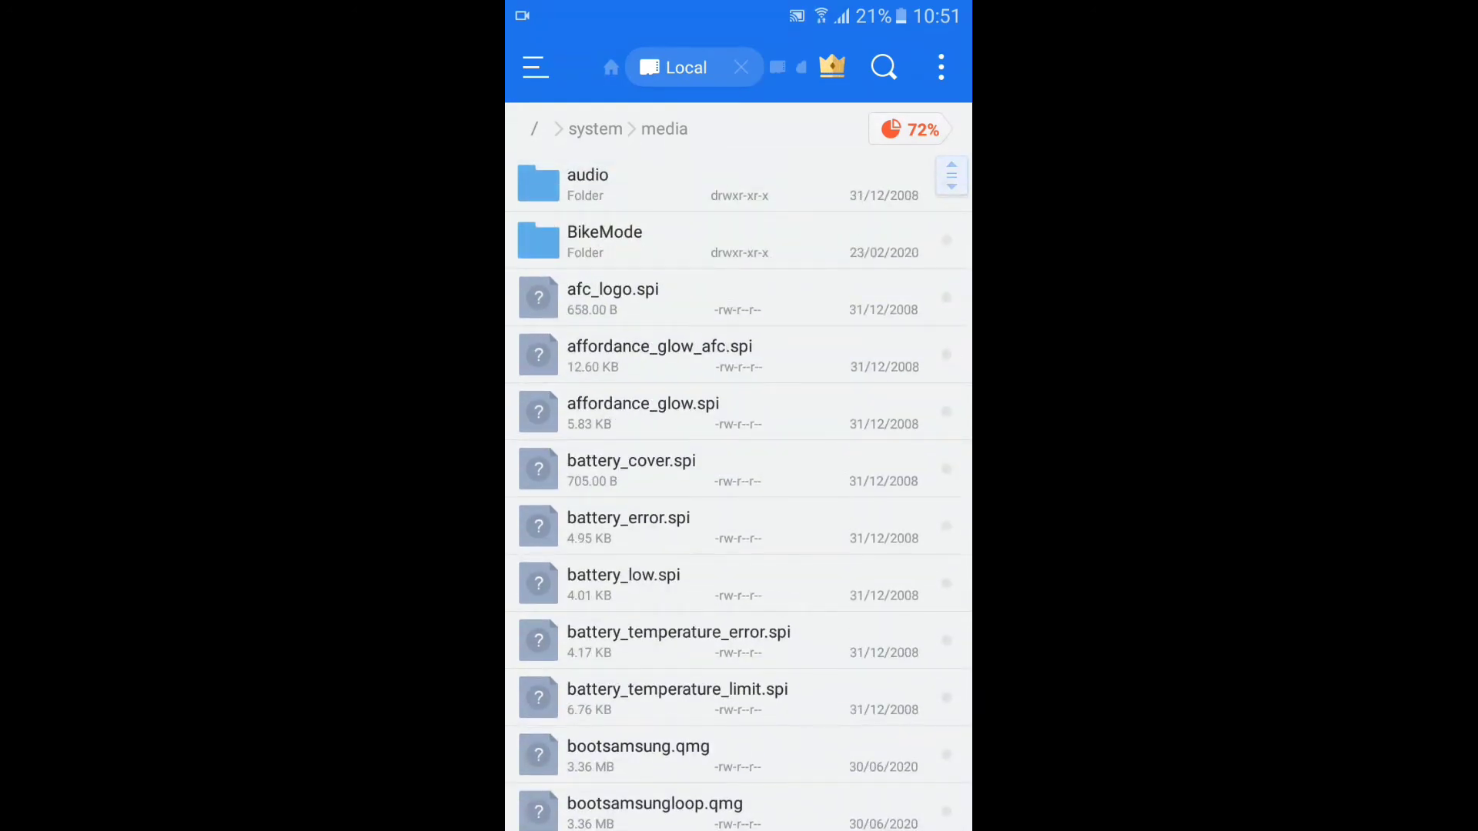
drag(843, 11, 843, 314)
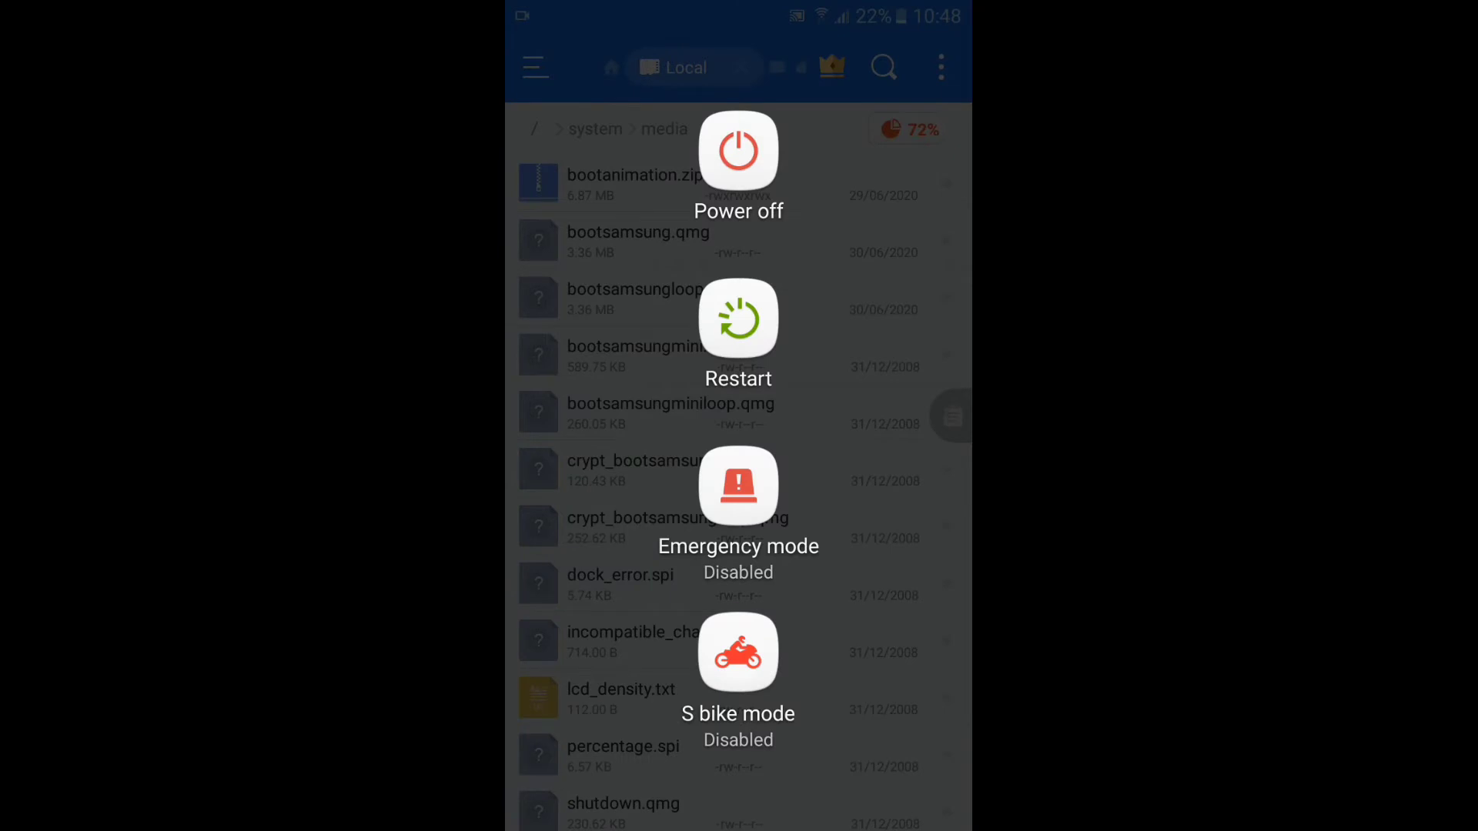
Tap Restart in the power menu, back out of it, and pull down the notification shade.
click(739, 313)
key(Escape)
key(Escape)
drag(740, 9, 739, 382)
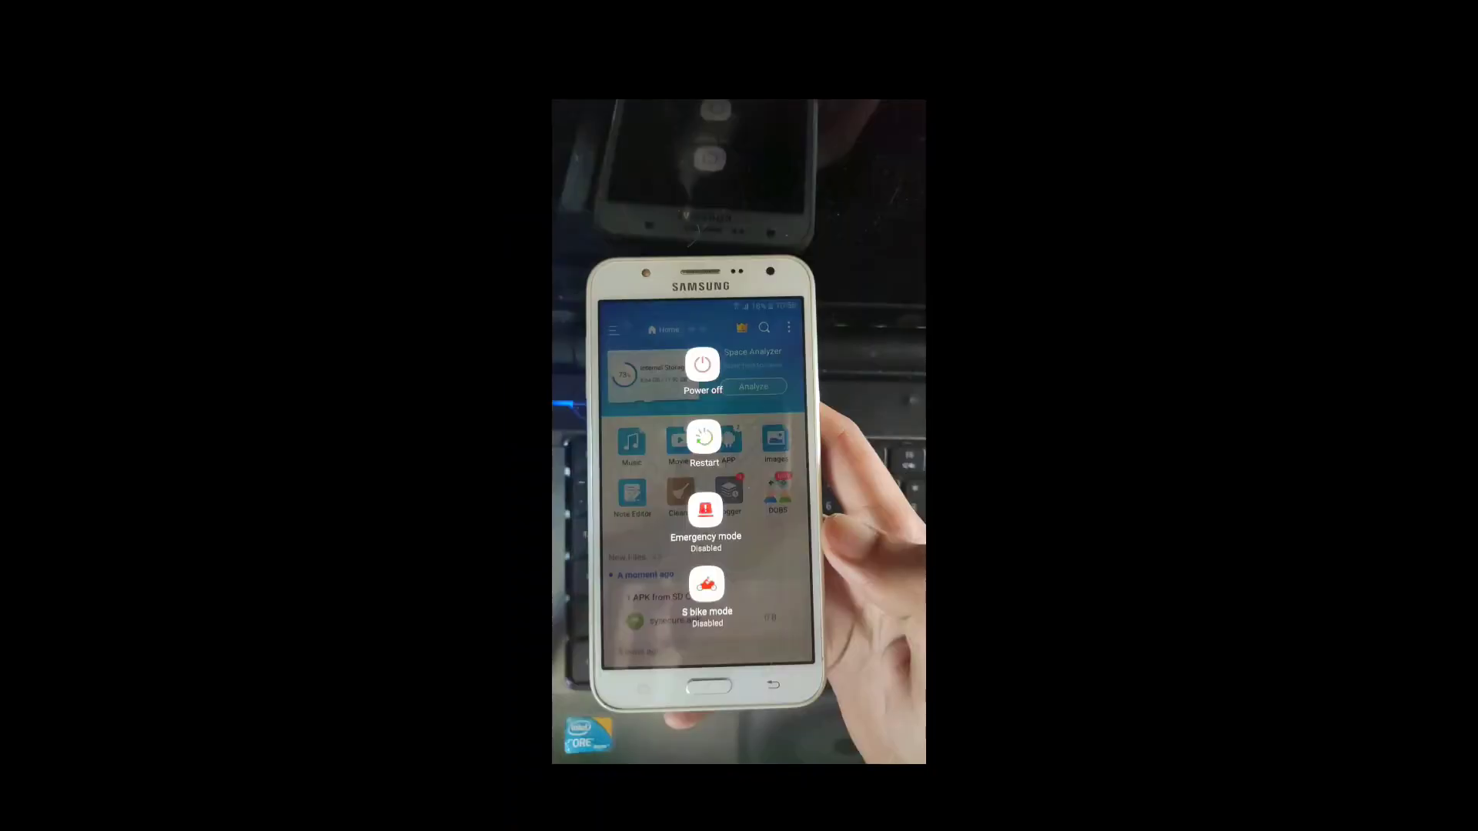